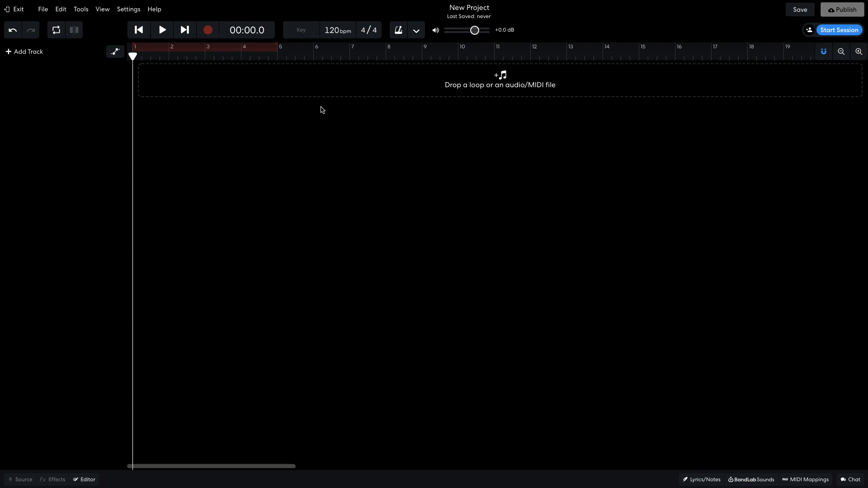
# Step: Set the project key to F♯ minor and add a new Instruments track
pyautogui.click(302, 34)
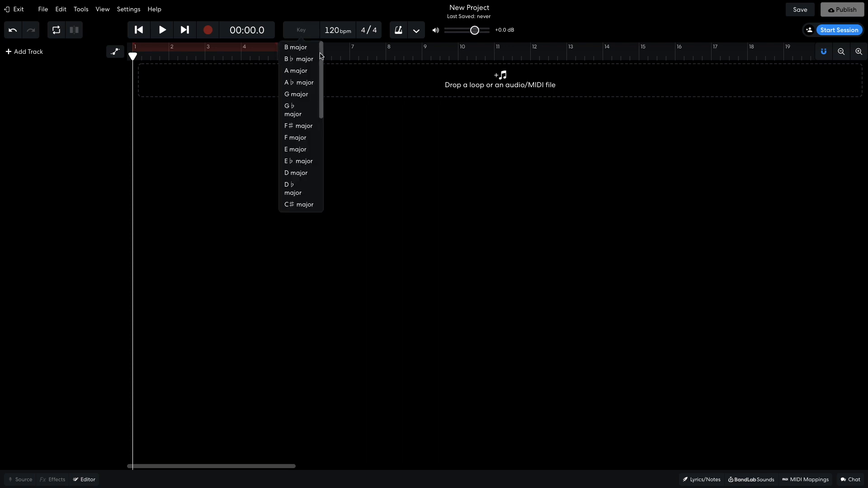
pyautogui.moveTo(320, 54); pyautogui.dragTo(321, 131)
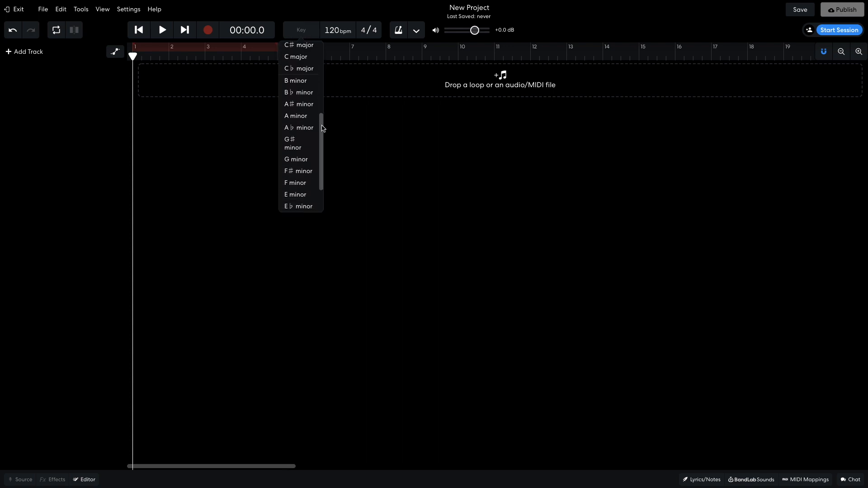
pyautogui.click(300, 171)
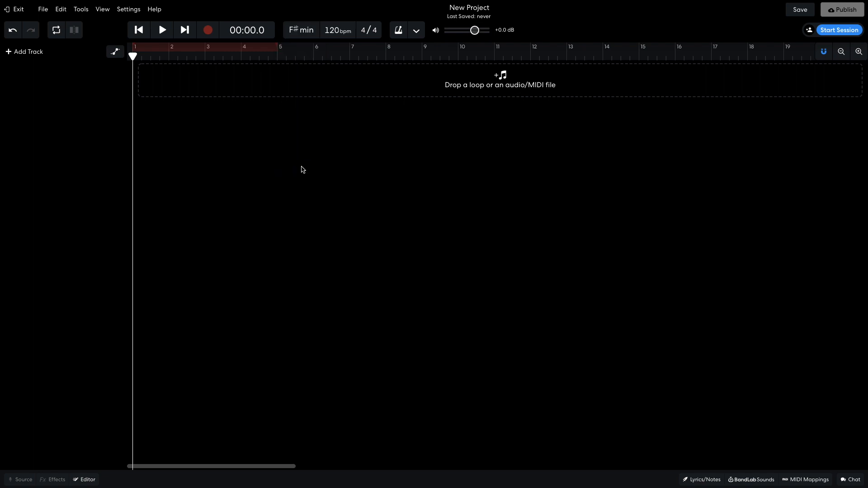
pyautogui.click(31, 52)
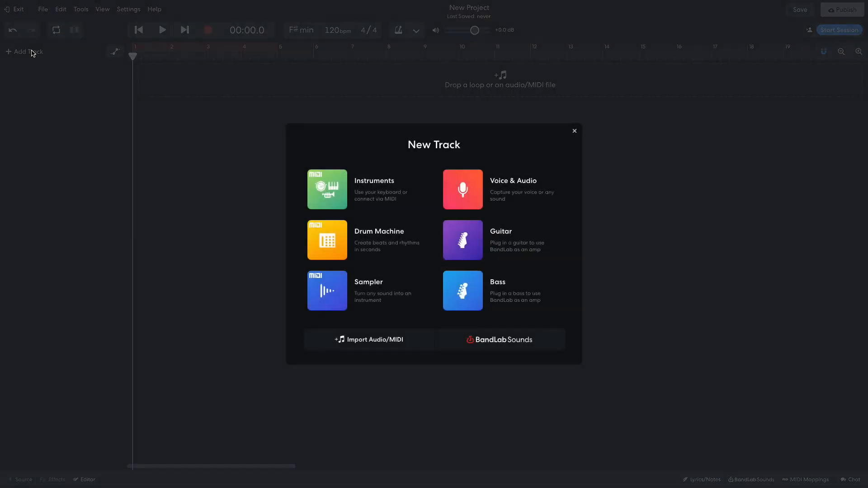
pyautogui.click(331, 188)
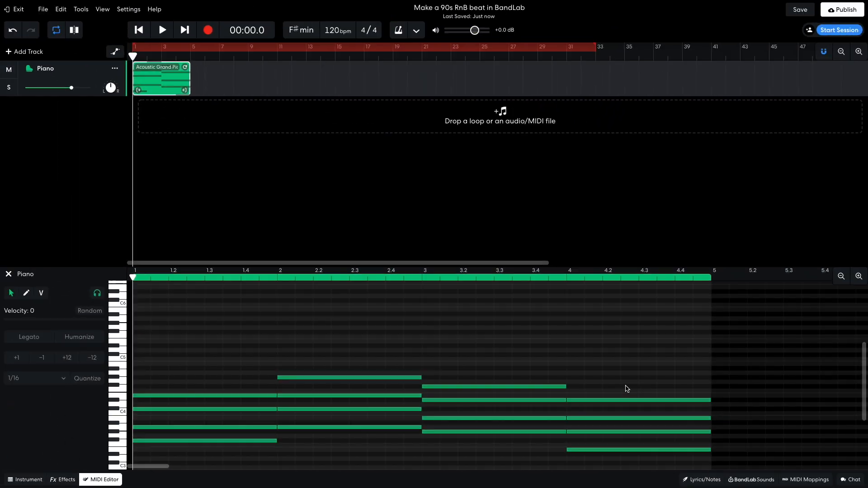
# Step: Play back the piano chord regions at bars 1, 9 and 5 to check how the progressions sound
pyautogui.press('space')
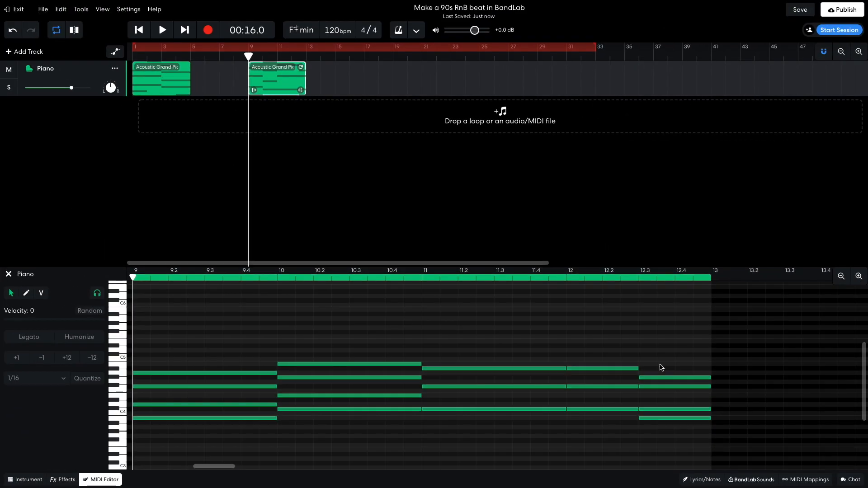
pyautogui.press('space')
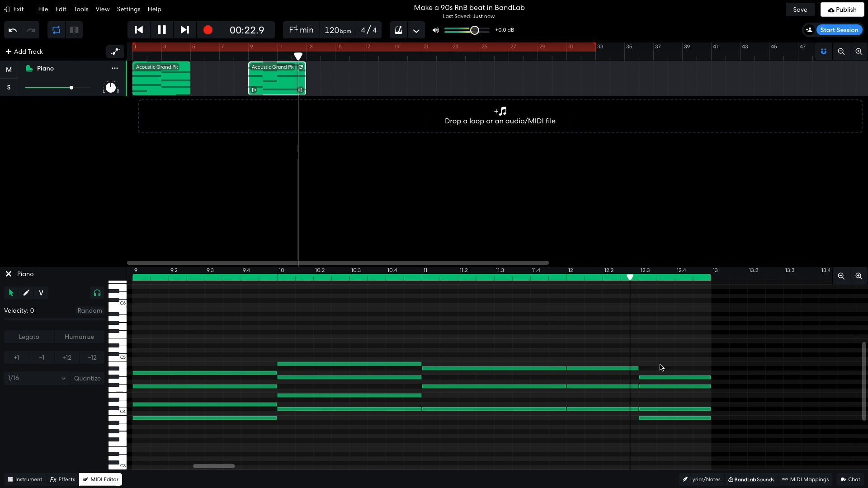
pyautogui.press('space')
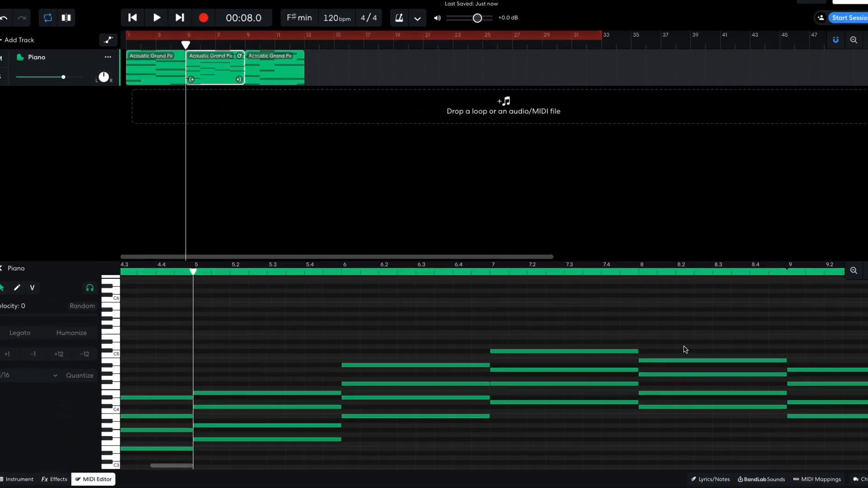
pyautogui.press('space')
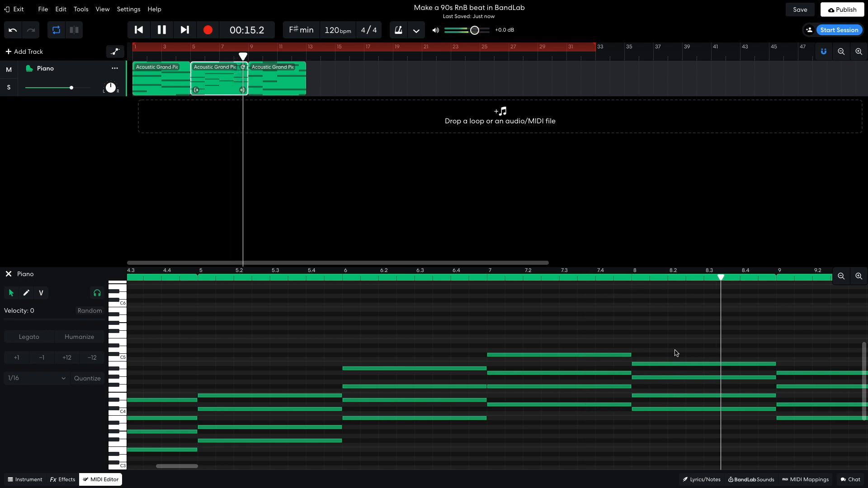
pyautogui.press('space')
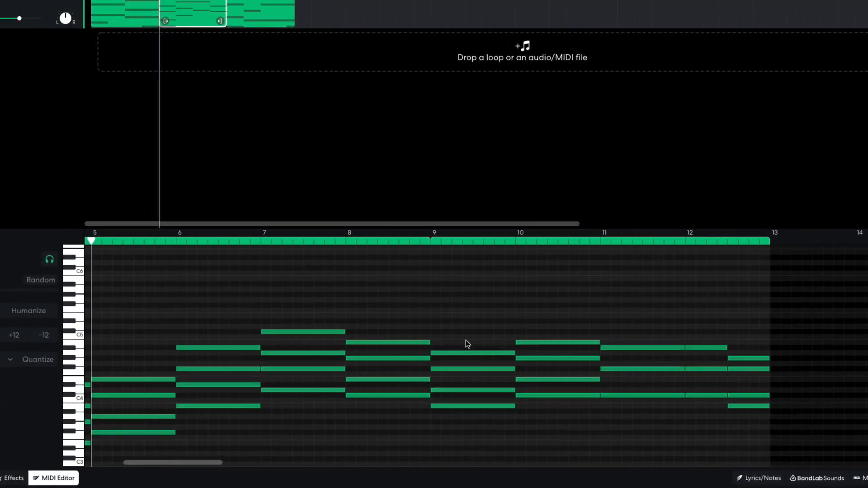
pyautogui.press('space')
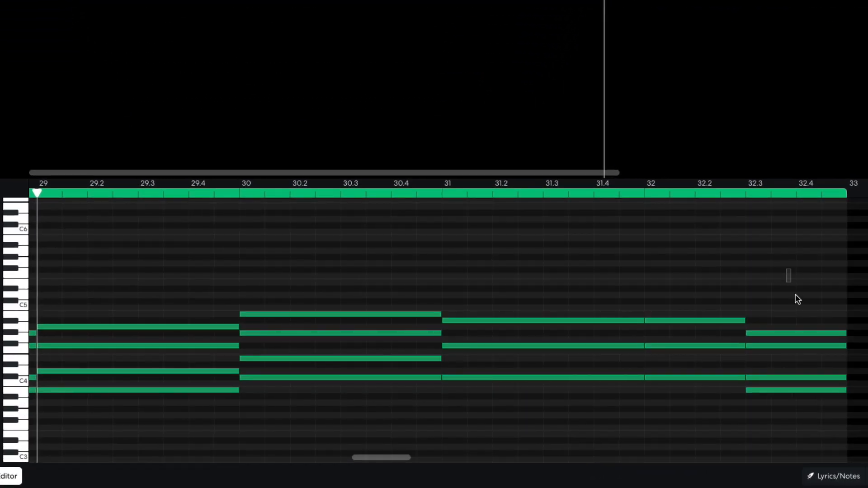
# Step: Delete the chord notes from 32.3 to bar 33 in the last piano region and play back the arrangement
pyautogui.moveTo(798, 299); pyautogui.dragTo(818, 429)
pyautogui.press('Delete')
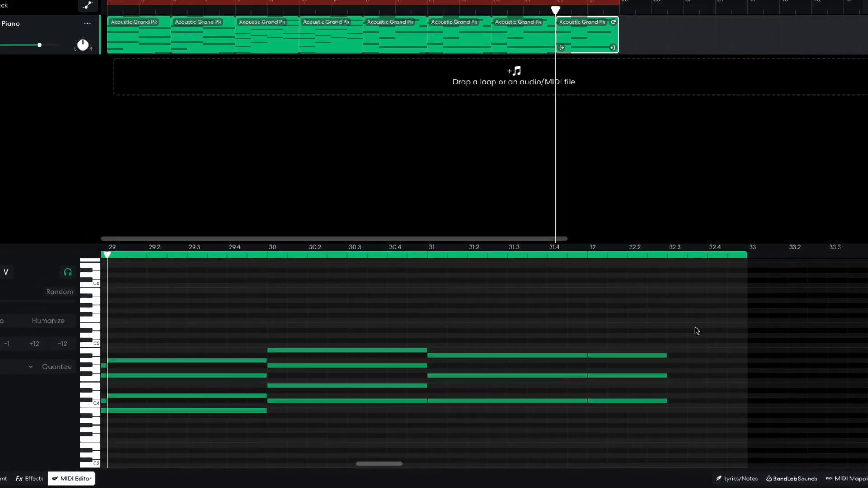
pyautogui.press('space')
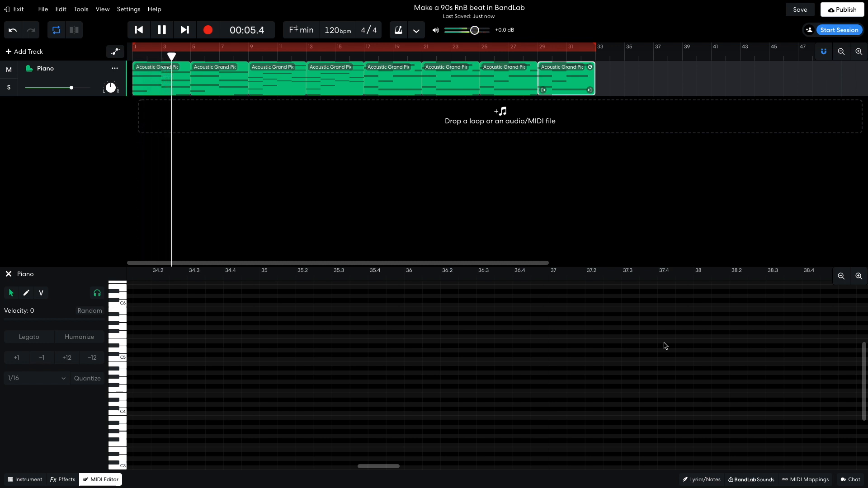
pyautogui.press('space')
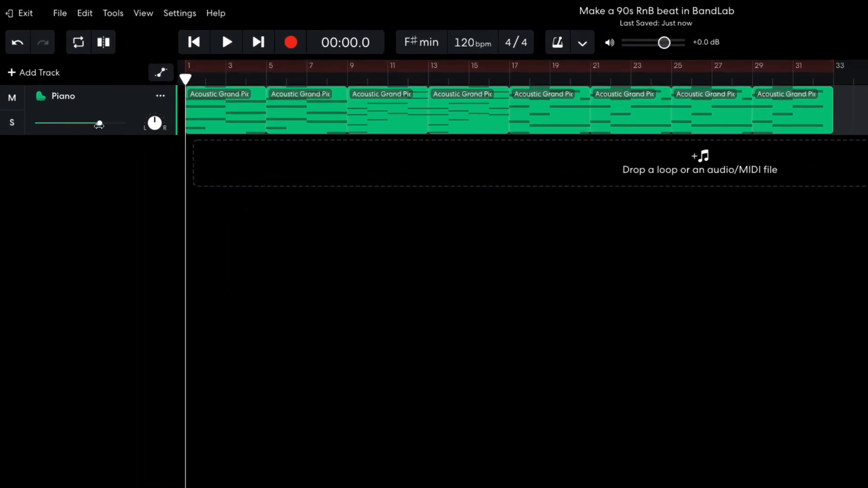
# Step: Lower the Piano track's volume and duplicate the track with all its regions
pyautogui.moveTo(99, 125); pyautogui.dragTo(76, 126)
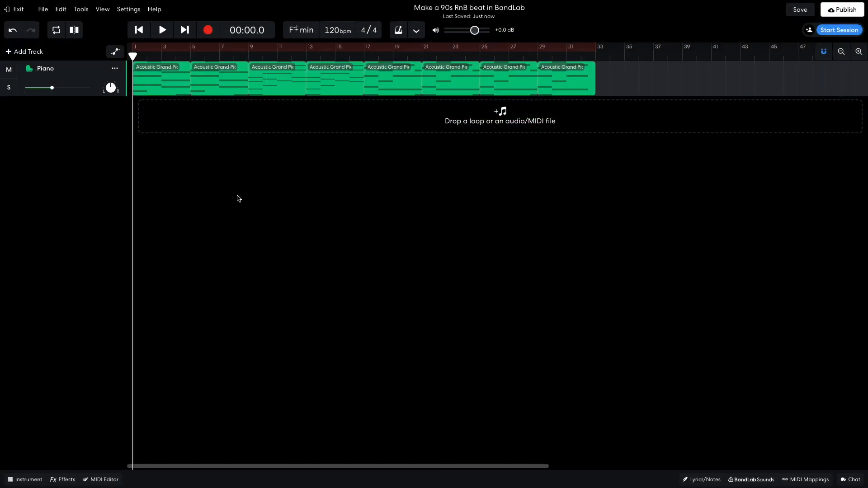
pyautogui.rightClick(88, 74)
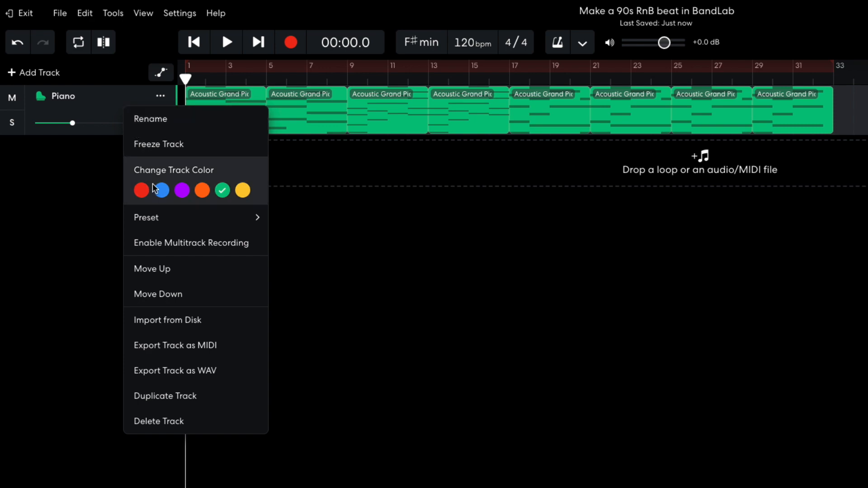
pyautogui.click(185, 395)
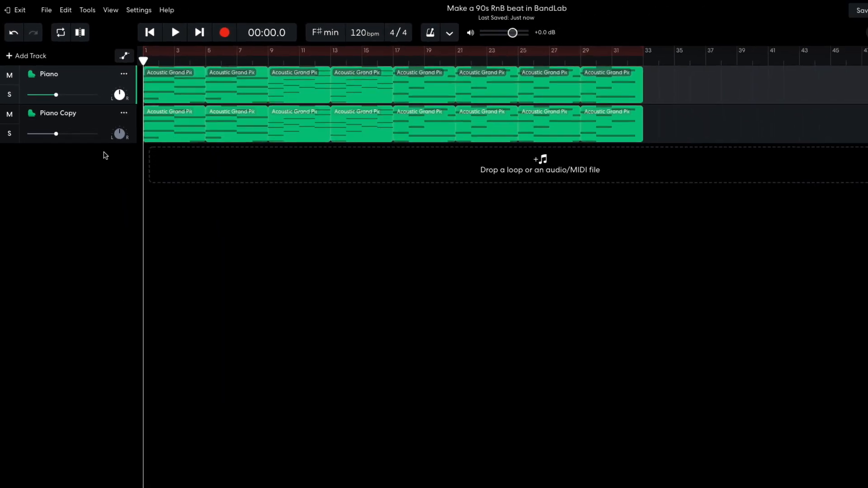
# Step: Change the duplicated piano track's instrument to Electric Piano and play back the layered chords
pyautogui.click(102, 123)
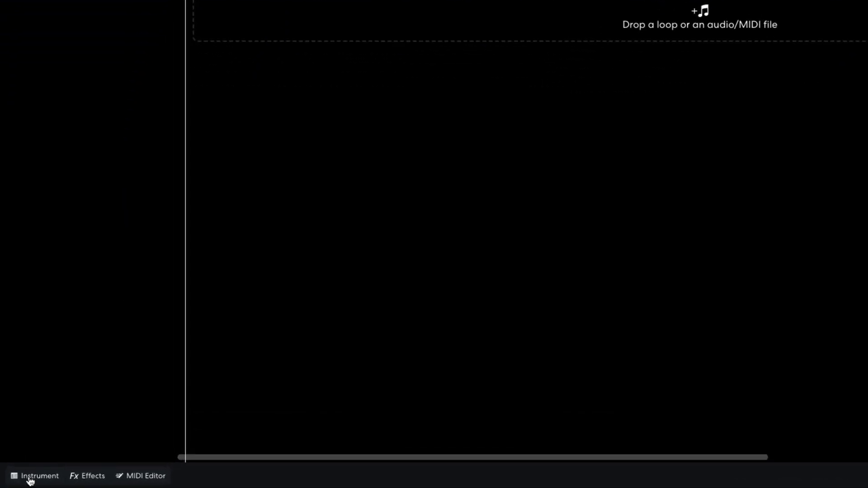
pyautogui.click(29, 477)
pyautogui.click(66, 316)
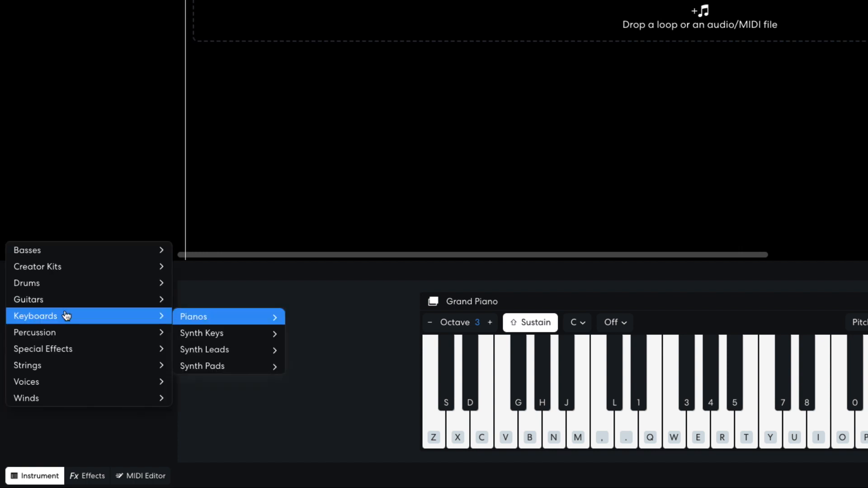
pyautogui.moveTo(210, 324)
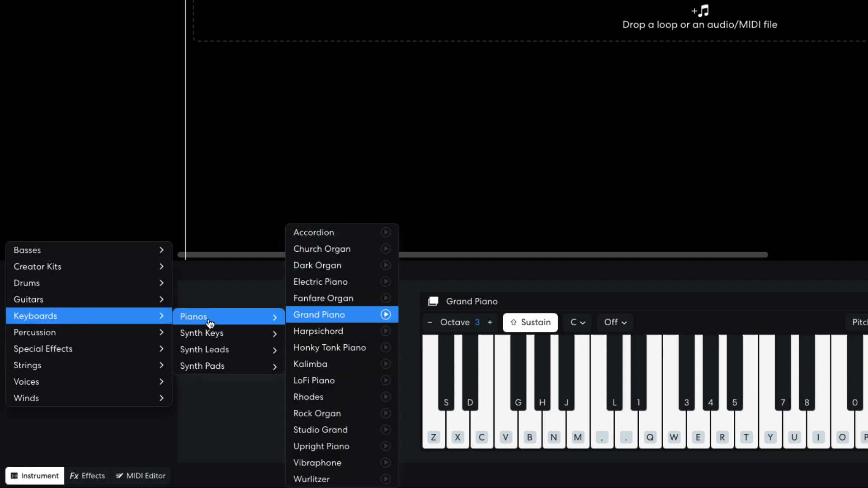
pyautogui.click(324, 282)
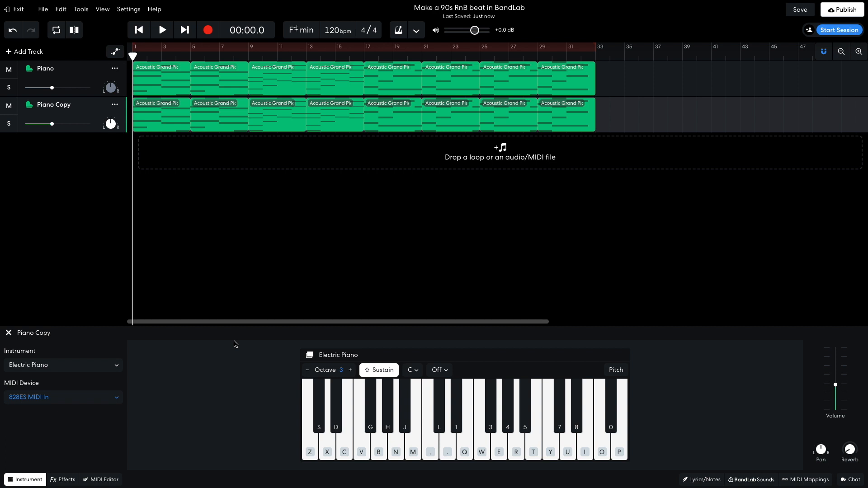
pyautogui.press('space')
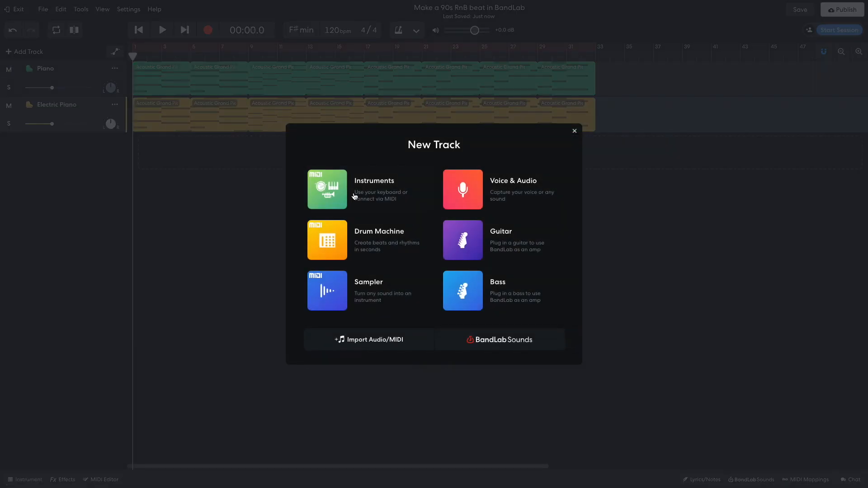
# Step: Add another Instruments track and load the Fat 90's Kit drum pads on it
pyautogui.click(344, 199)
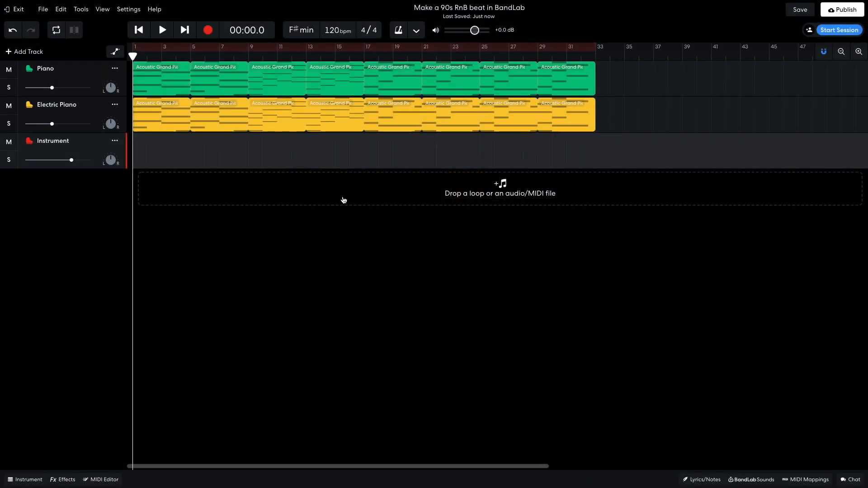
pyautogui.click(27, 479)
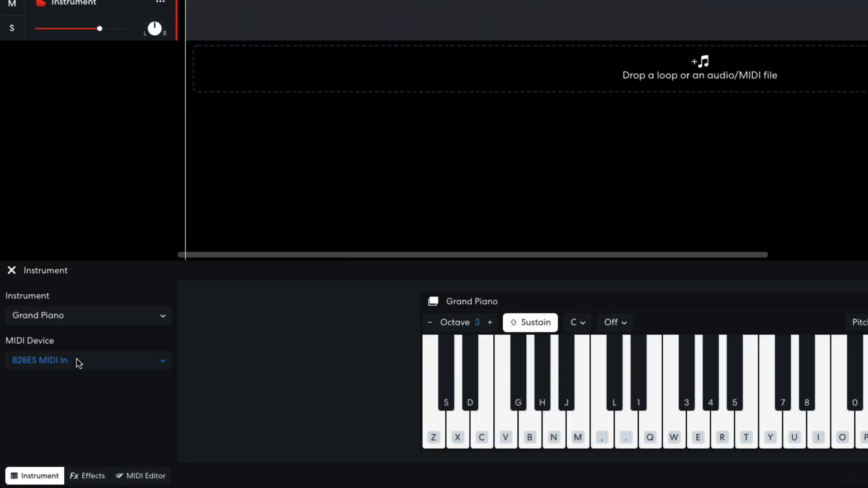
pyautogui.click(83, 323)
pyautogui.moveTo(97, 287)
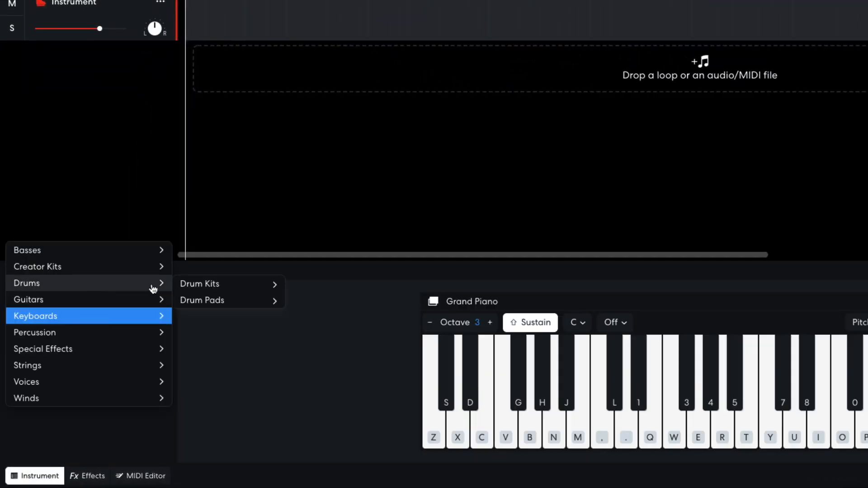
pyautogui.moveTo(212, 302)
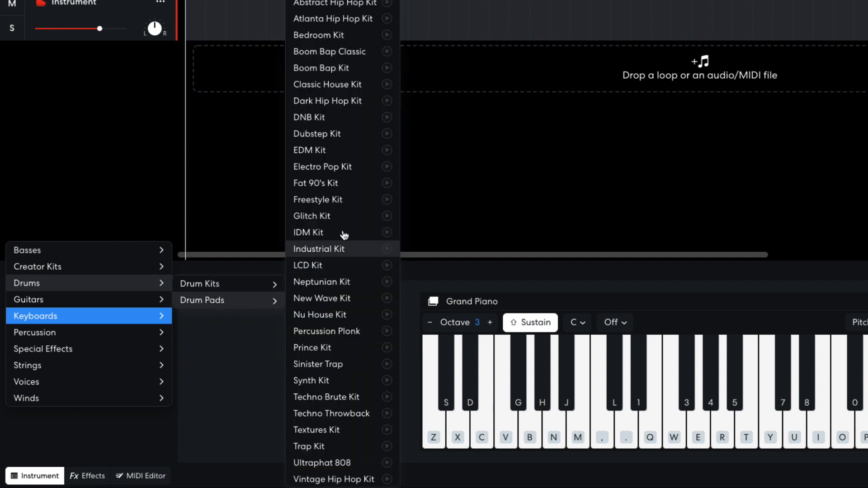
pyautogui.click(343, 183)
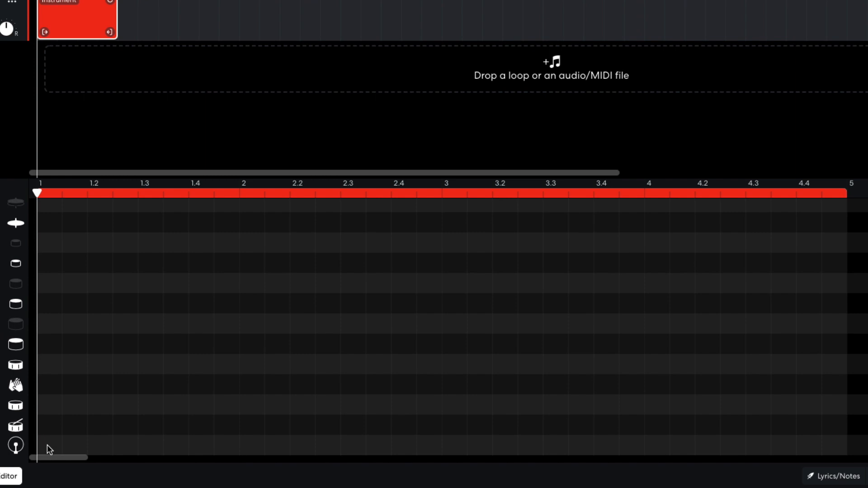
# Step: Program bar 1 of the drums with a kick on beat 1, a snare on beat 3 and cymbals on all four beats, and play it
pyautogui.click(142, 457)
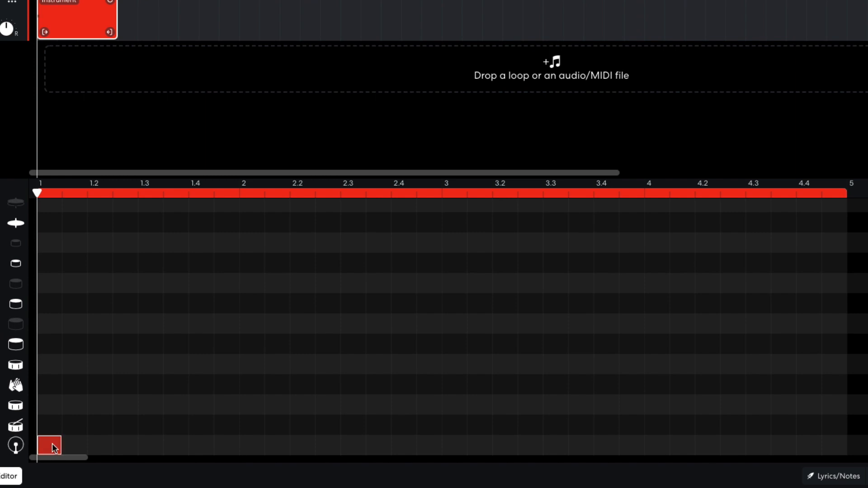
pyautogui.click(149, 365)
pyautogui.click(54, 226)
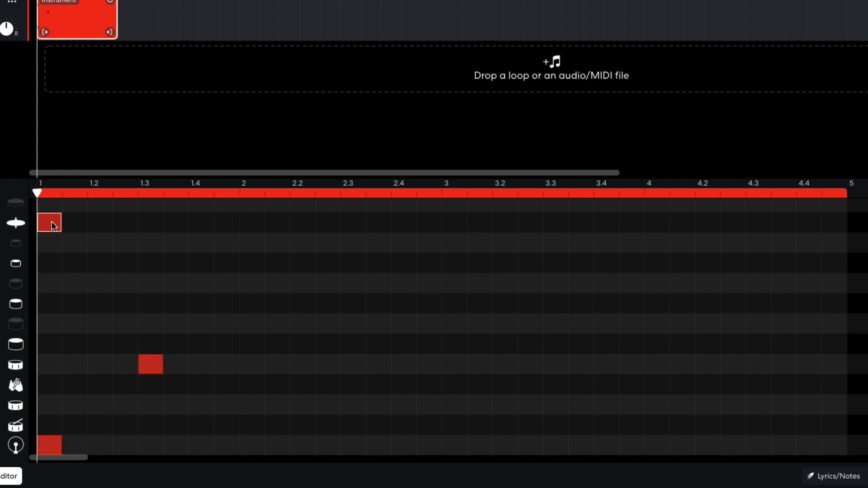
pyautogui.click(101, 222)
pyautogui.click(154, 222)
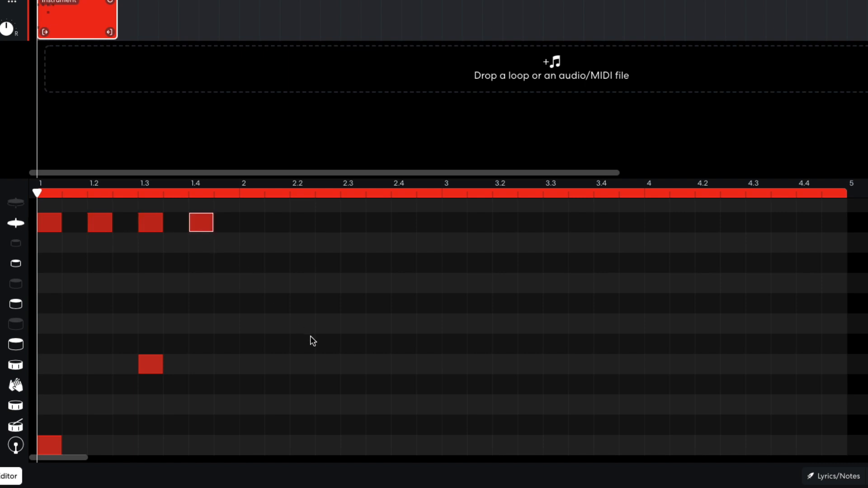
pyautogui.press('space')
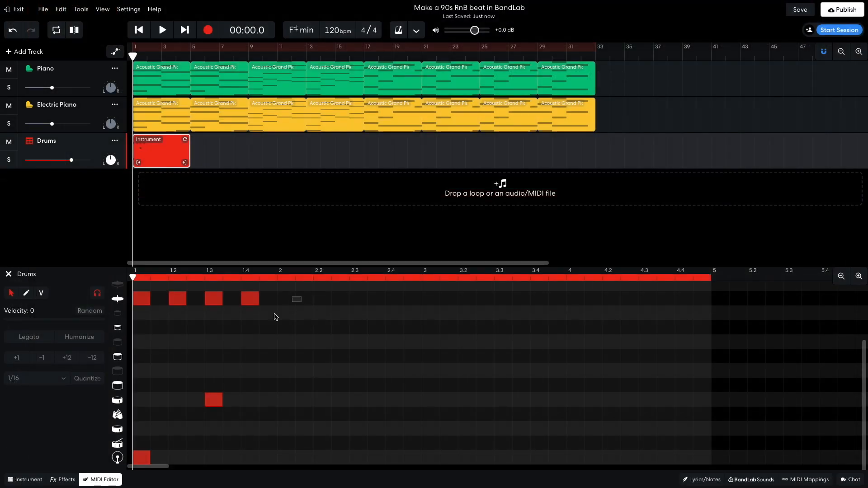
# Step: Repeat the one-bar drum pattern through bars 2 to 4 and copy the drum region along the track up to bar 33
pyautogui.moveTo(302, 291); pyautogui.dragTo(580, 468)
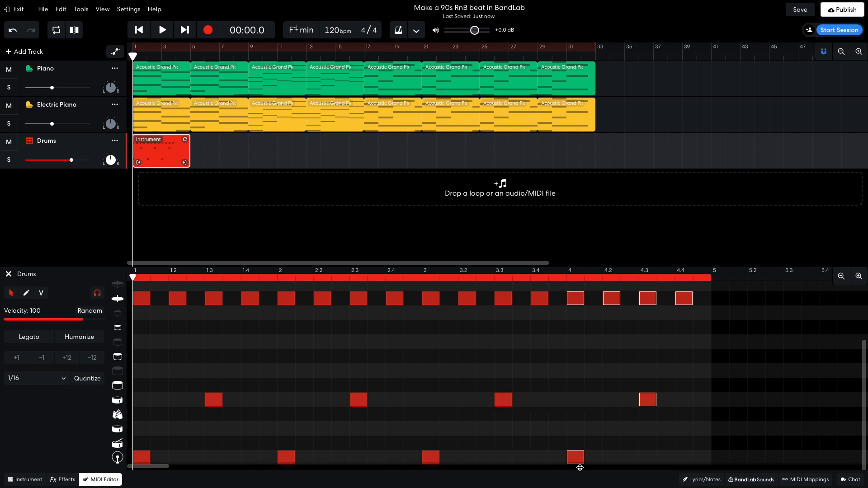
pyautogui.press('space')
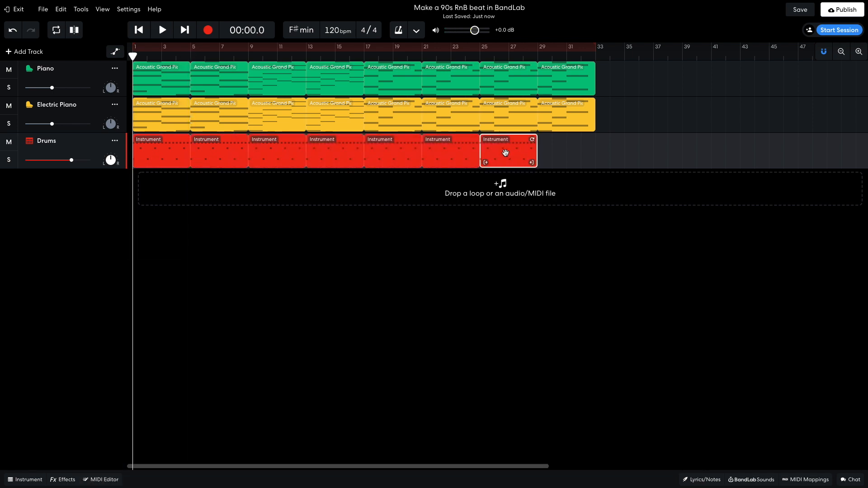
pyautogui.moveTo(505, 152); pyautogui.dragTo(564, 155)
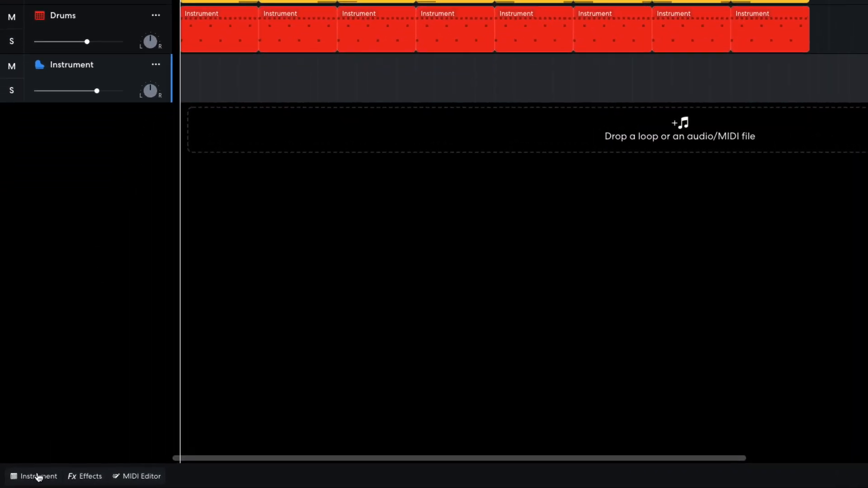
# Step: Change the new track's instrument from the Grand Piano to a preset from the Synth Basses category
pyautogui.click(25, 476)
pyautogui.click(84, 321)
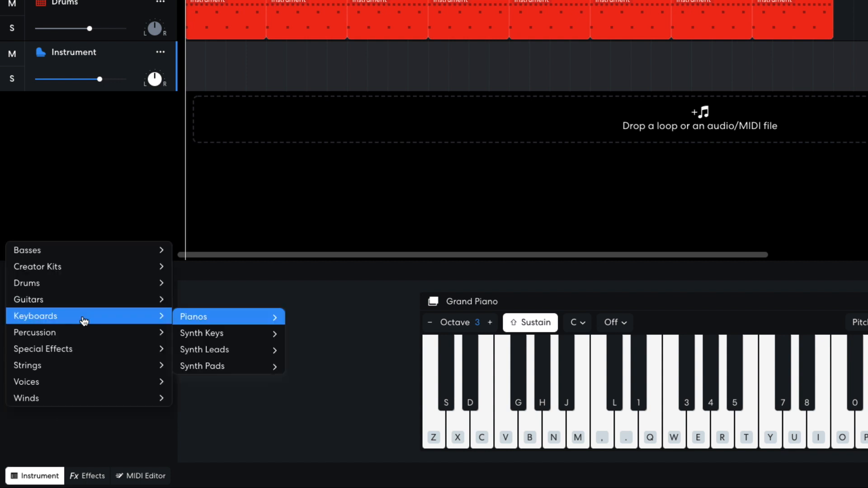
pyautogui.moveTo(118, 251)
pyautogui.moveTo(227, 305)
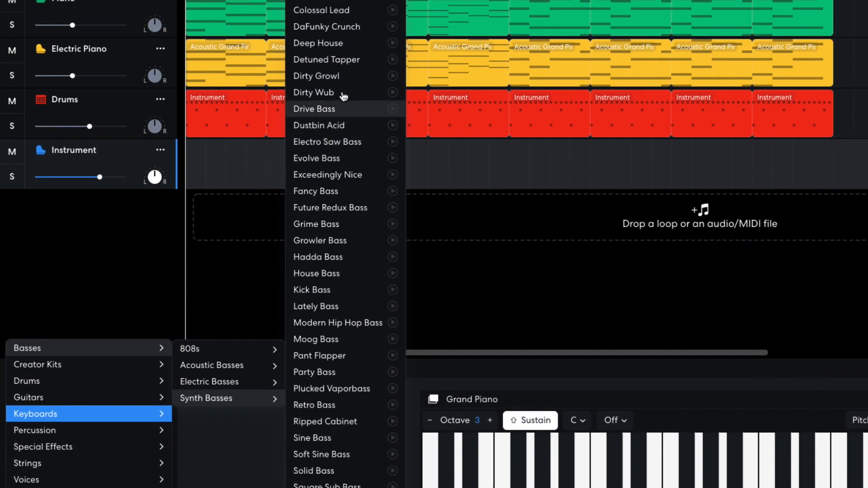
pyautogui.click(343, 45)
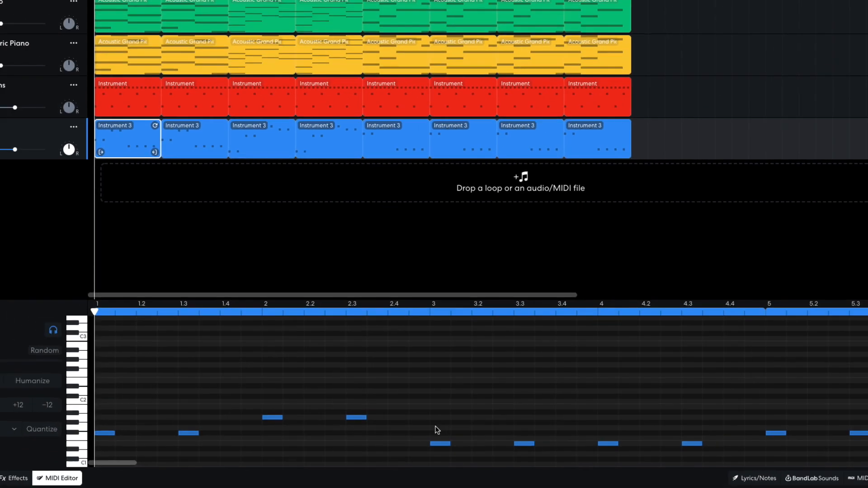
# Step: Play back the bass line with the chords and drums from bar 1, then review the sections starting at bars 9 and 17
pyautogui.press('space')
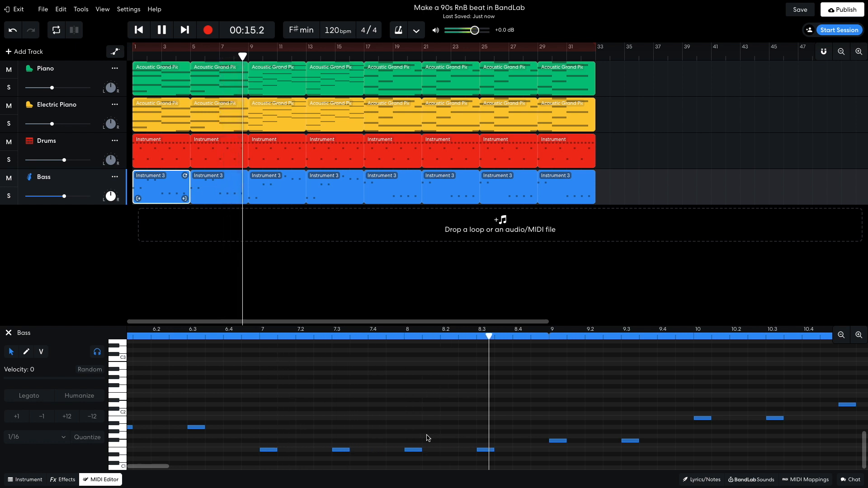
pyautogui.press('space')
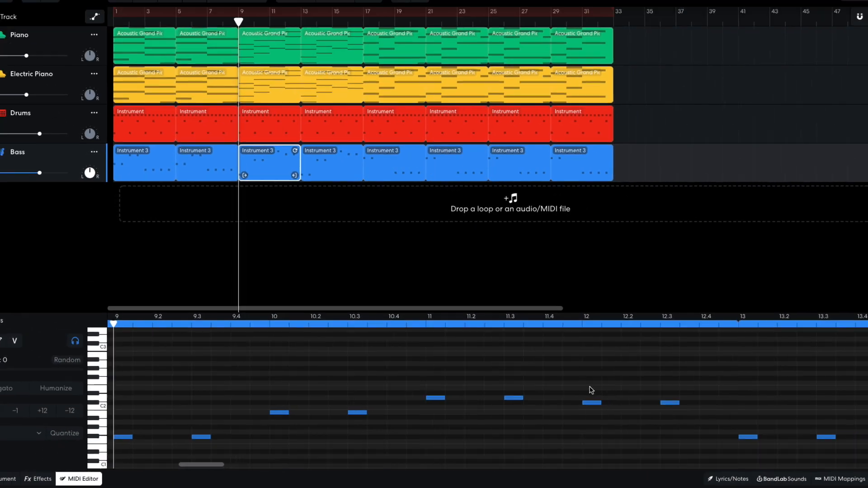
pyautogui.press('space')
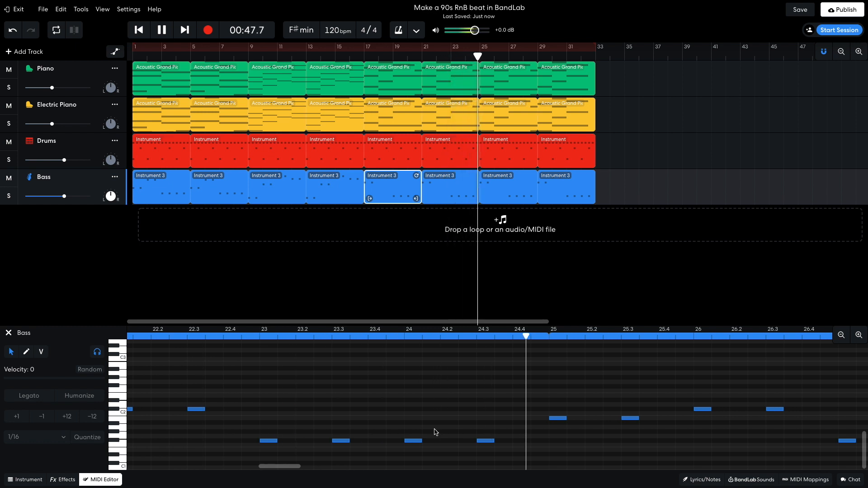
# Step: Add another Instruments track, load the G-Funk Sine synth lead on it and play back the lead melody from bar 17
pyautogui.click(29, 52)
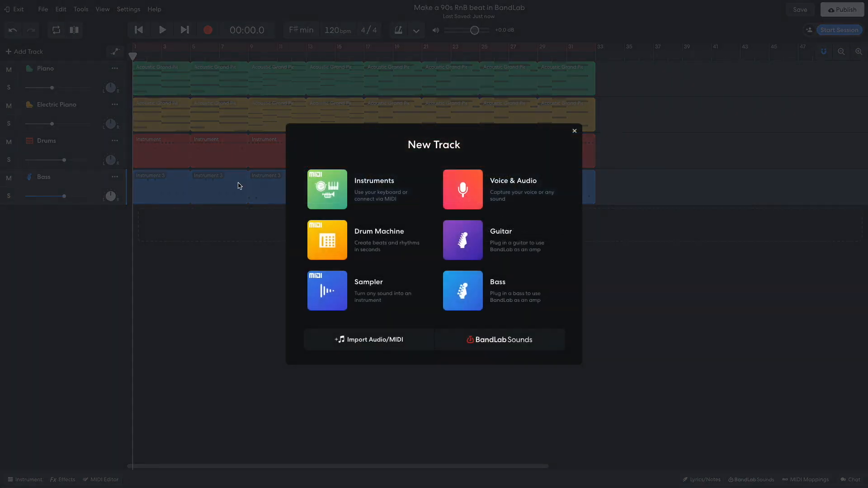
pyautogui.click(321, 192)
pyautogui.click(39, 479)
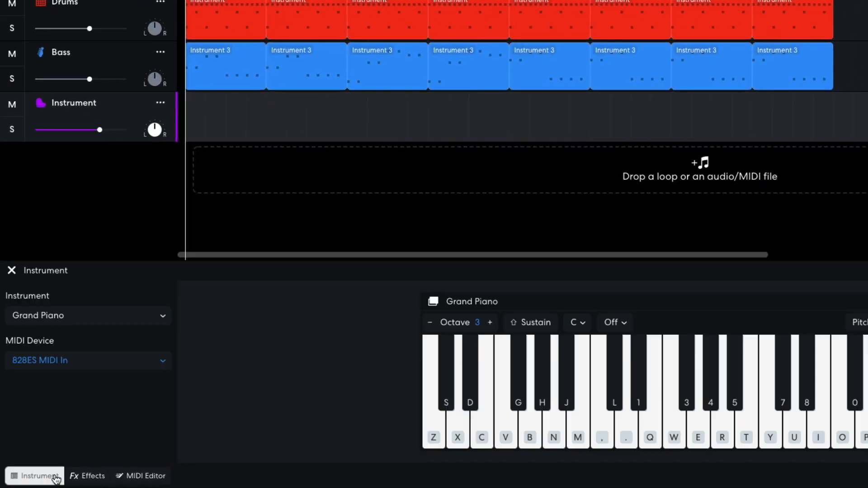
pyautogui.click(68, 319)
pyautogui.moveTo(70, 320)
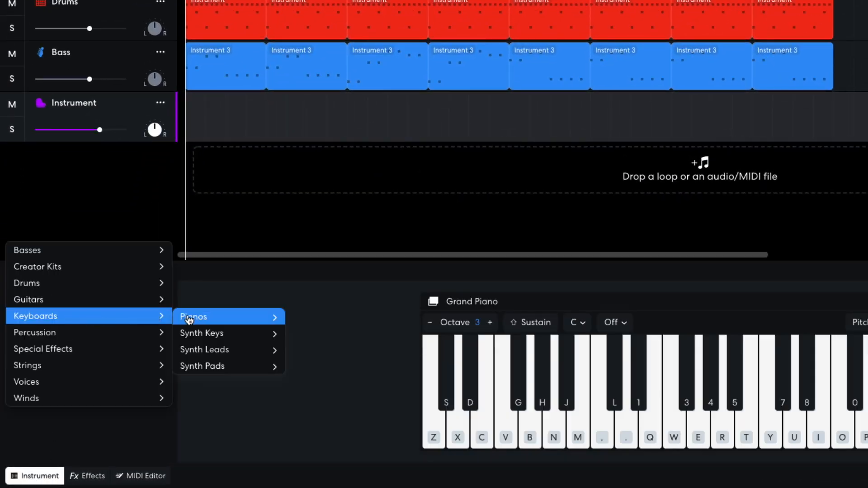
pyautogui.moveTo(225, 352)
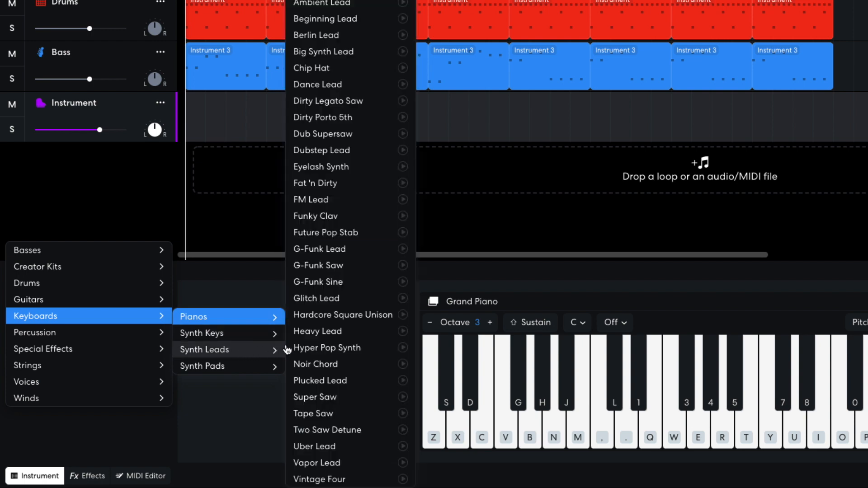
pyautogui.click(339, 281)
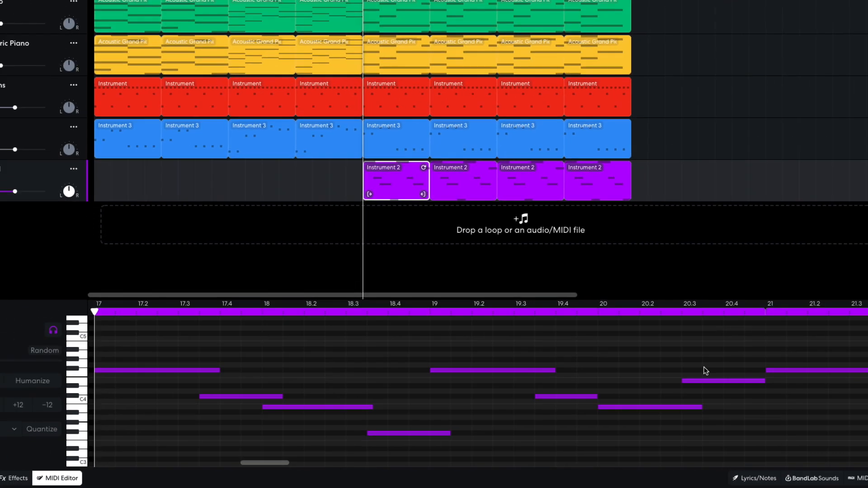
pyautogui.press('space')
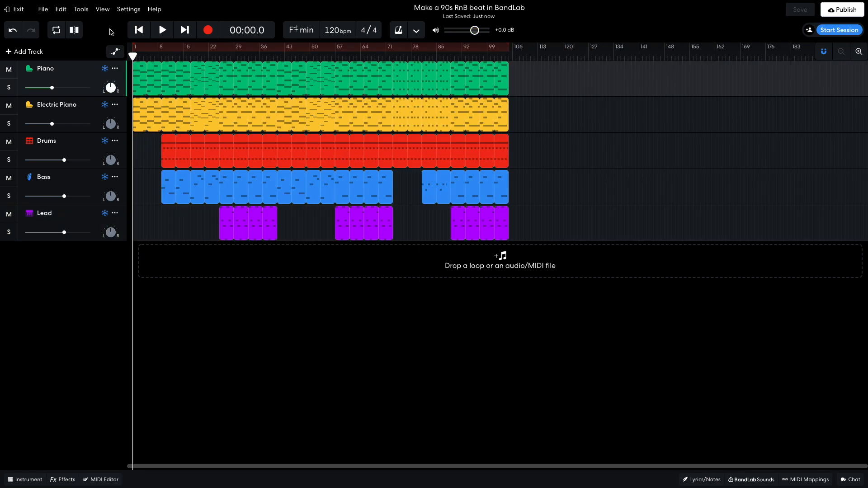
# Step: Play the full arrangement from the start and open the piano region at bar 77 to examine its chord notes
pyautogui.press('space')
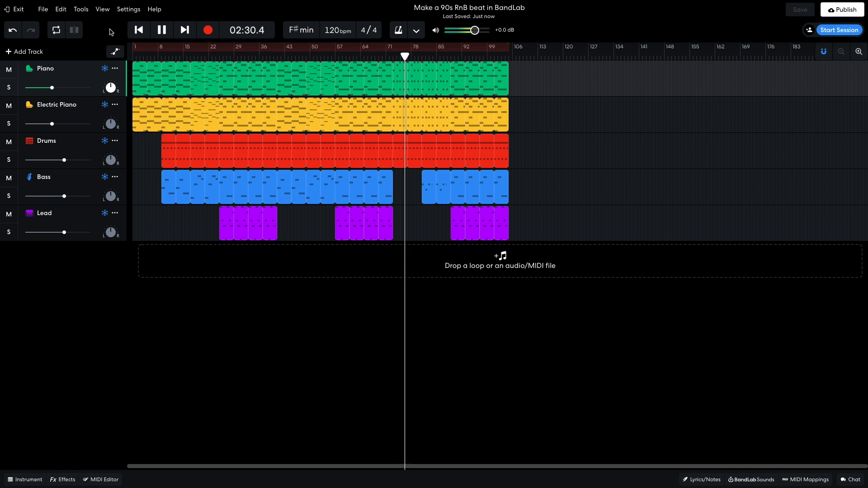
pyautogui.doubleClick(415, 79)
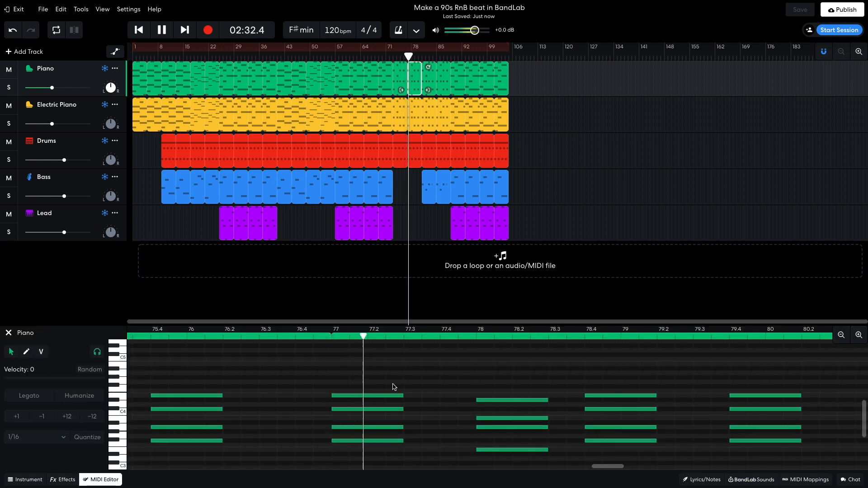